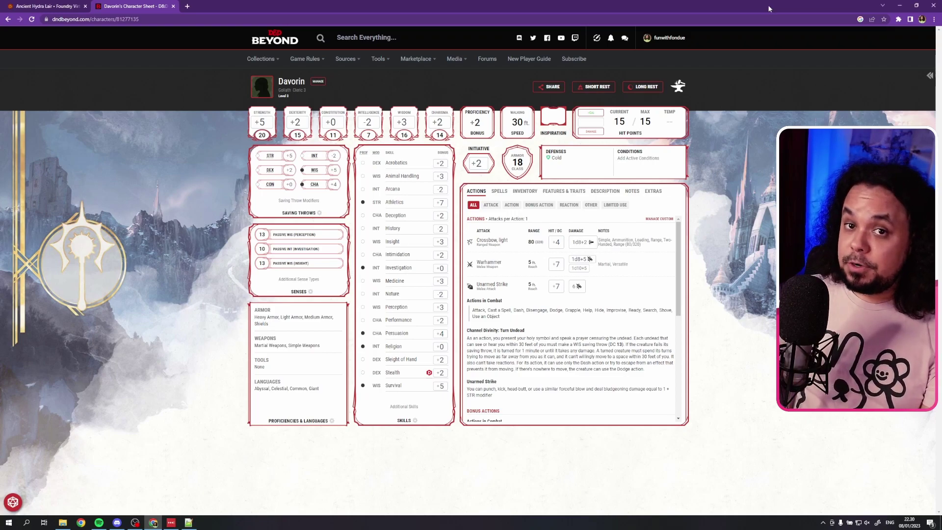
{"action": "key", "text": "F12"}
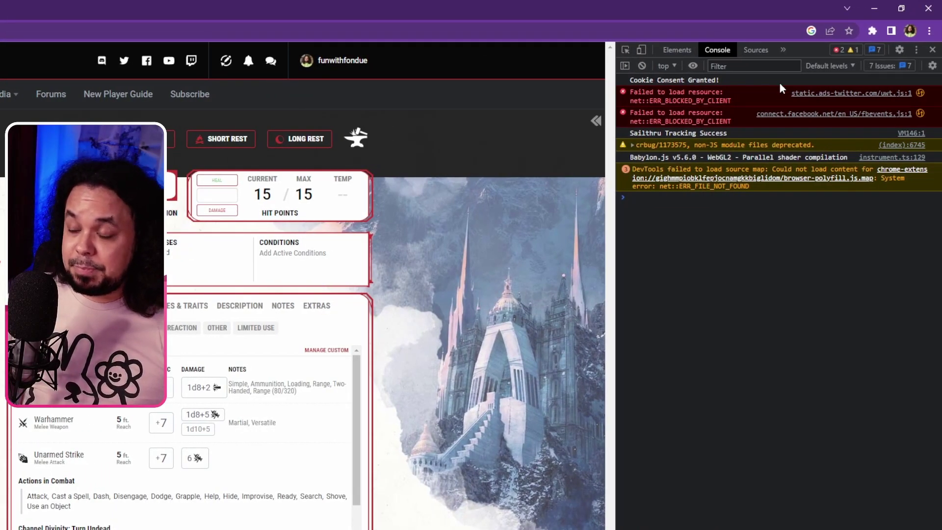
{"action": "left_click", "coordinate": [781, 51]}
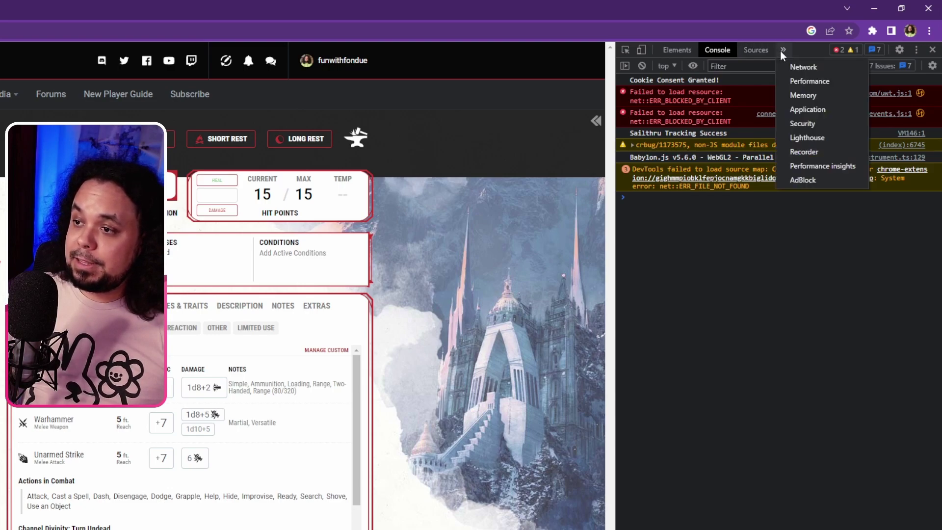
{"action": "left_click", "coordinate": [791, 111]}
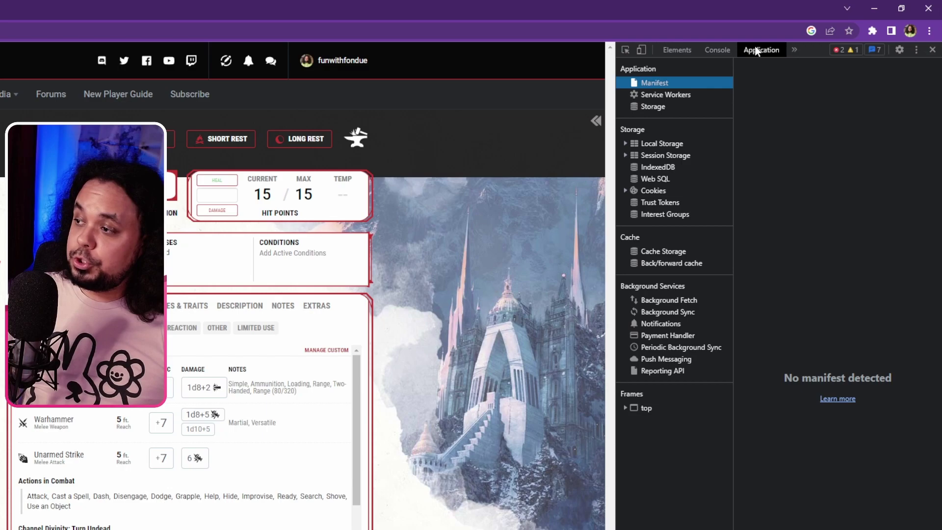
{"action": "left_click", "coordinate": [652, 191]}
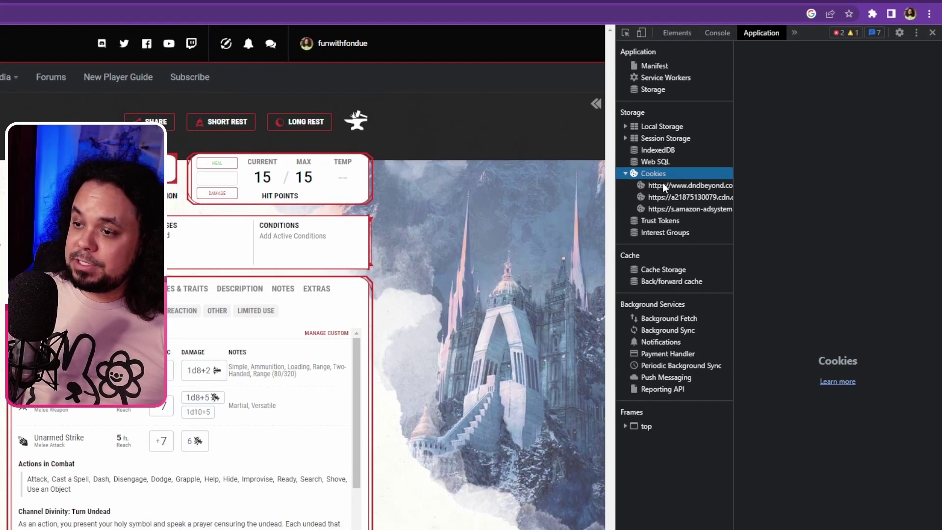
{"action": "left_click", "coordinate": [662, 187]}
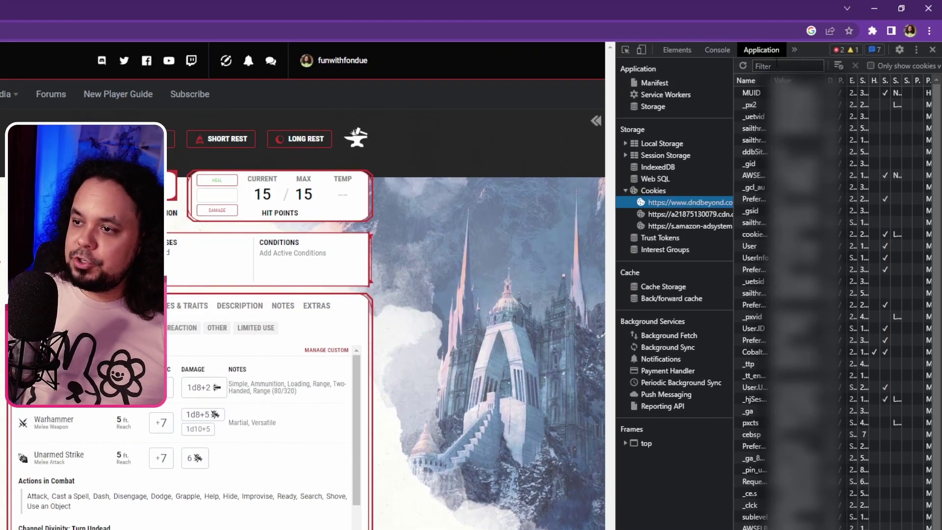
{"action": "left_click", "coordinate": [776, 64]}
{"action": "type", "text": "coba"}
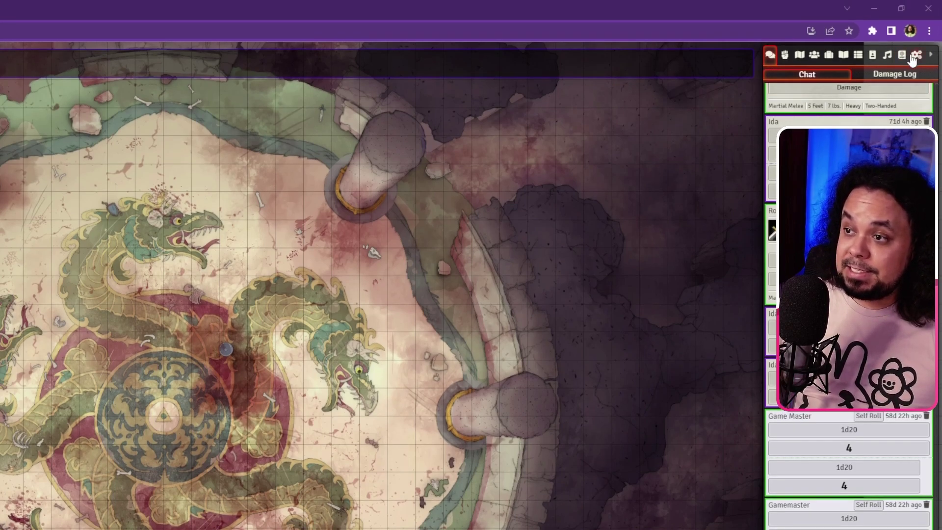
Step: Switch to Foundry VTT and open the core setup of the D&D Beyond Importer module from the game settings
{"action": "left_click", "coordinate": [916, 56]}
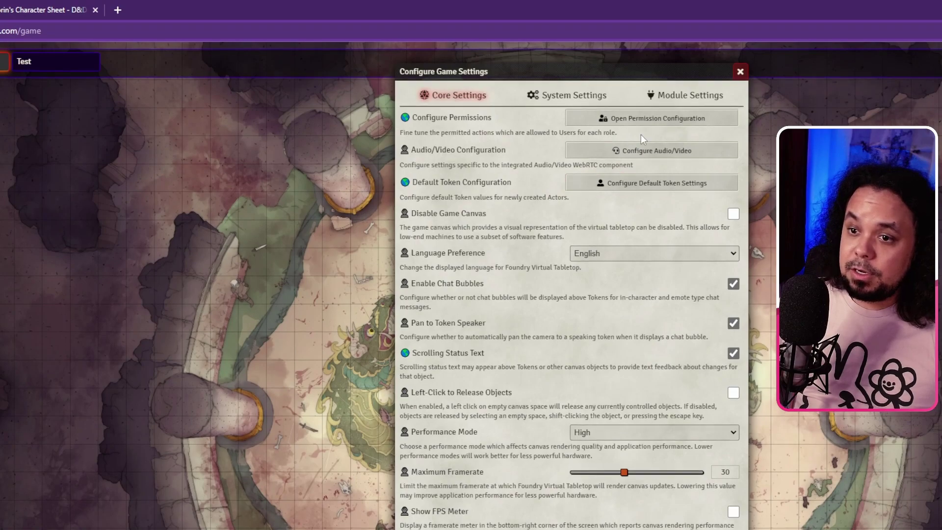
{"action": "left_click", "coordinate": [673, 98]}
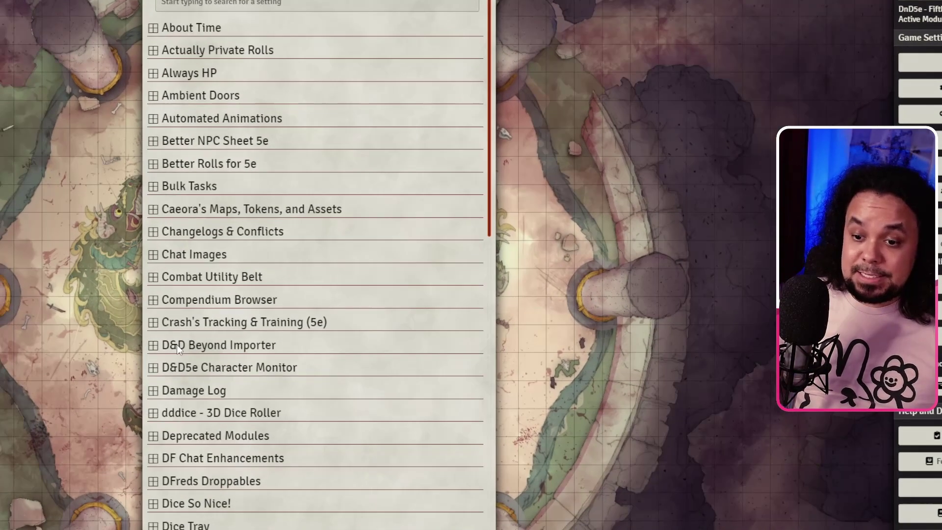
{"action": "left_click", "coordinate": [177, 344]}
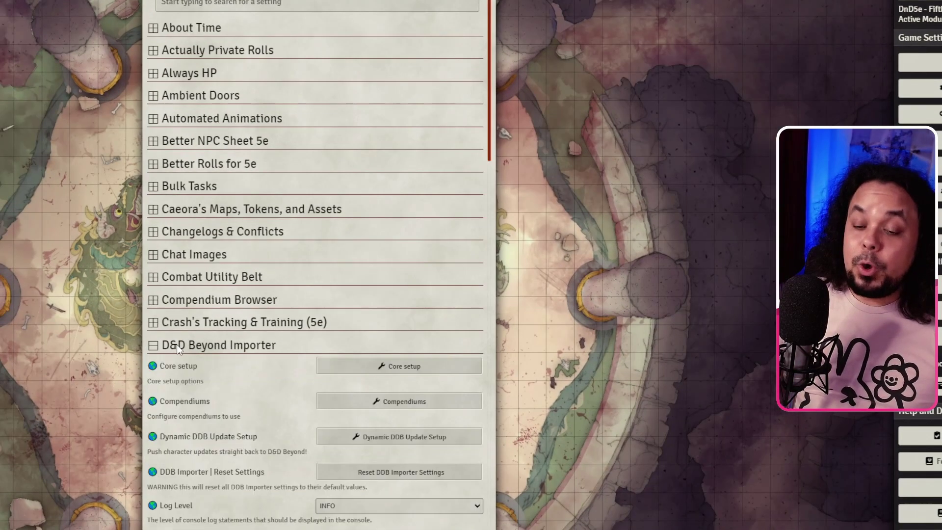
{"action": "scroll", "coordinate": [177, 345], "scroll_direction": "down", "scroll_amount": 1}
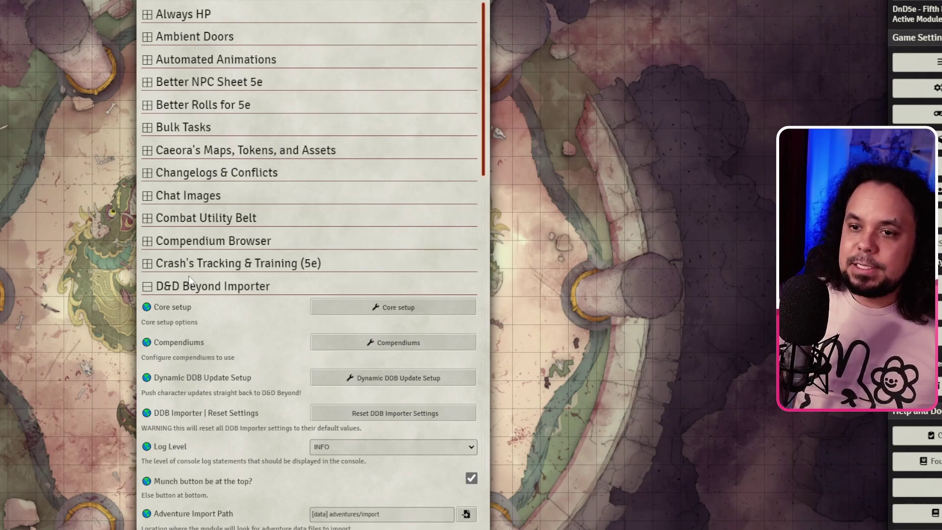
{"action": "left_click", "coordinate": [350, 307]}
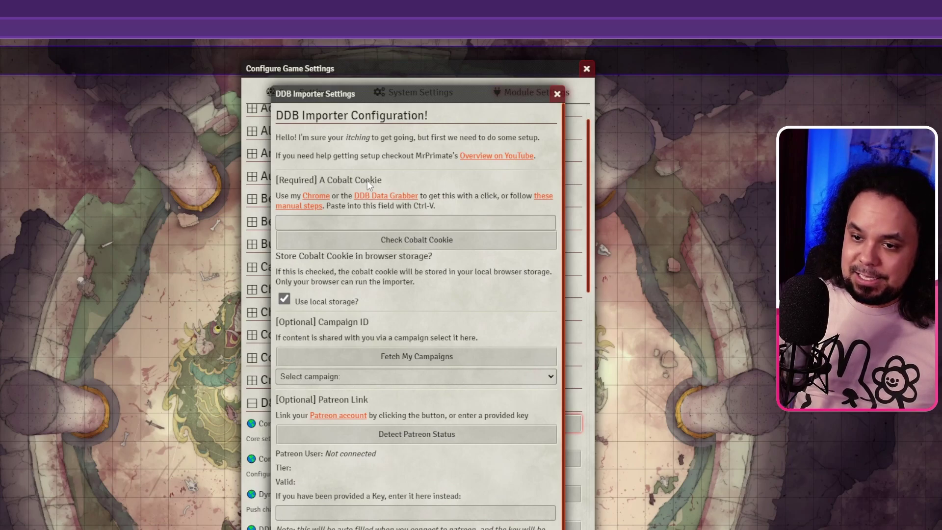
Step: Paste the Cobalt cookie into the required importer field, then save the importer configuration and the game settings
{"action": "left_click", "coordinate": [342, 221]}
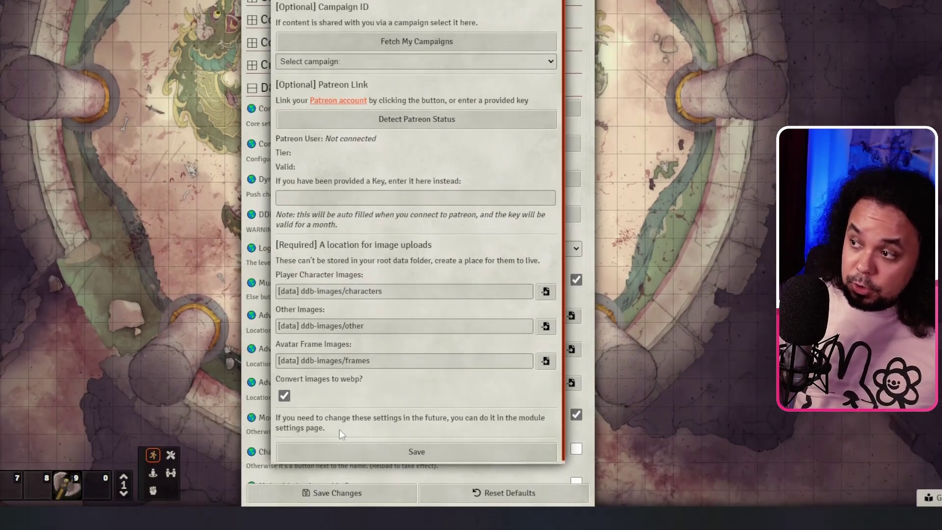
{"action": "left_click", "coordinate": [363, 455]}
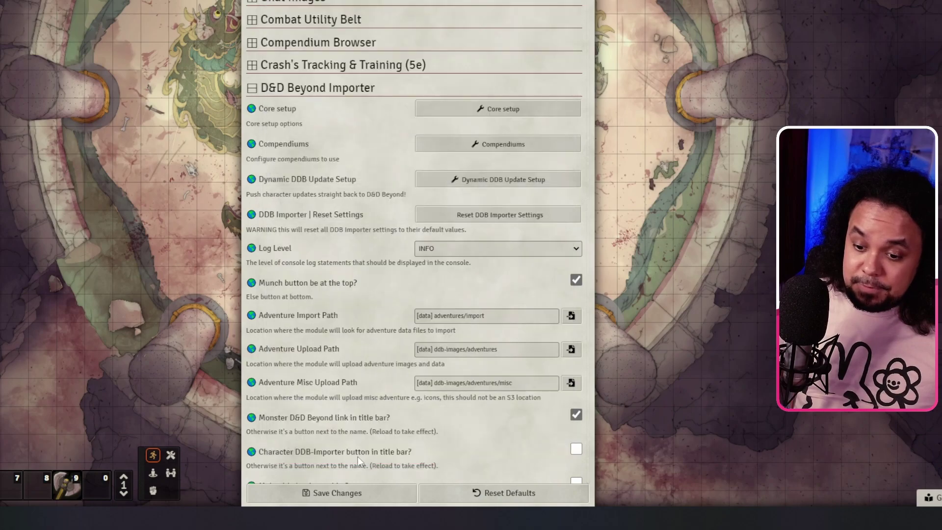
{"action": "left_click", "coordinate": [332, 494]}
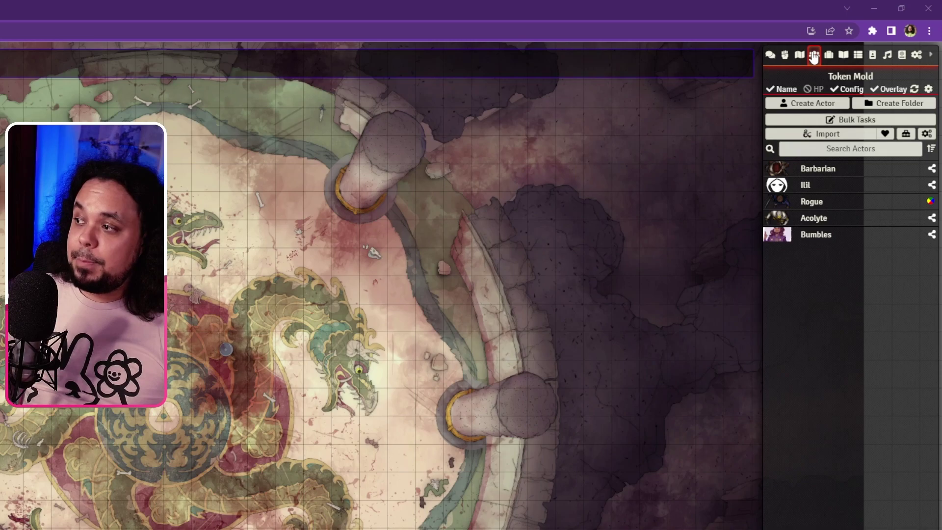
Step: Create a Player Character actor named "Player 1" and open the D&D Beyond Importer from its sheet
{"action": "left_click", "coordinate": [805, 107]}
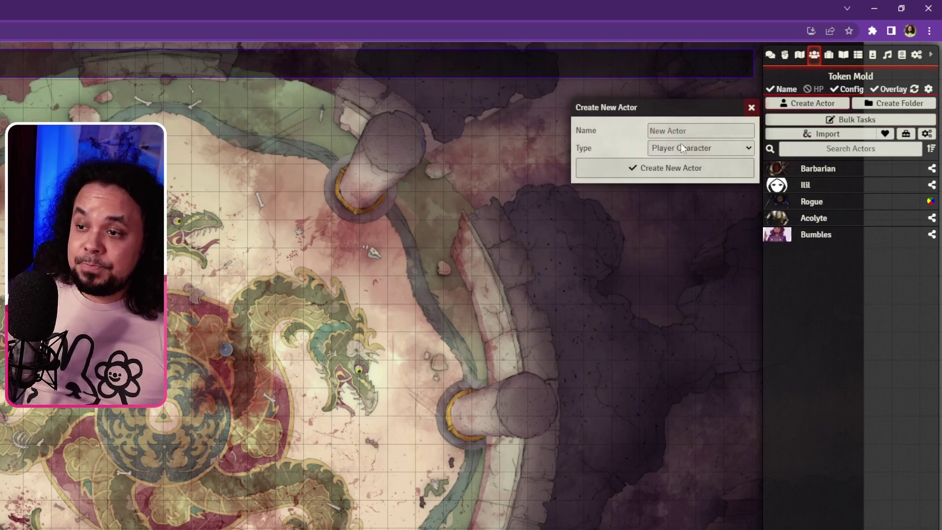
{"action": "left_click", "coordinate": [682, 126]}
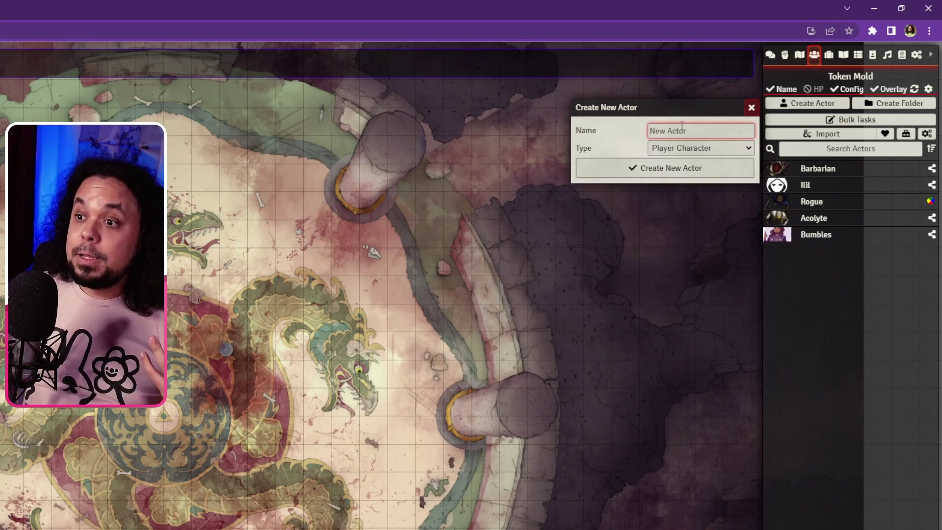
{"action": "type", "text": "Player 1"}
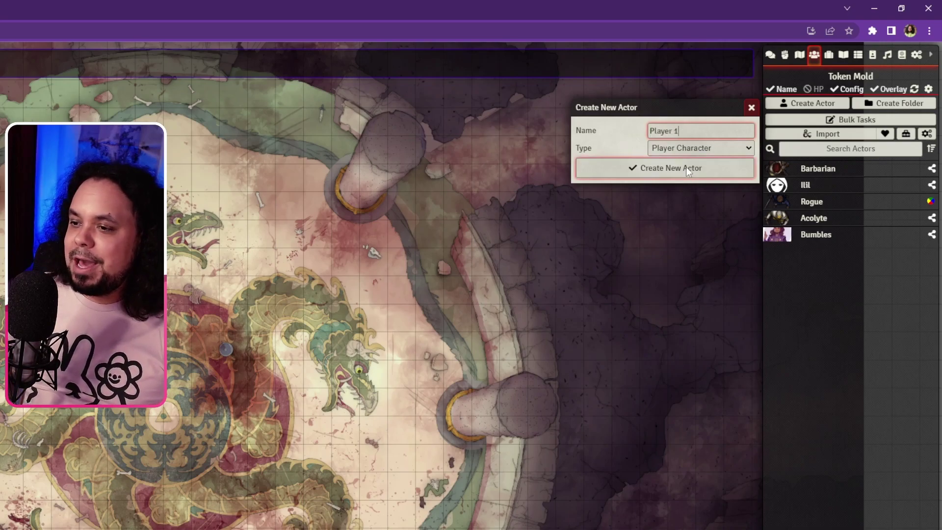
{"action": "left_click", "coordinate": [694, 164]}
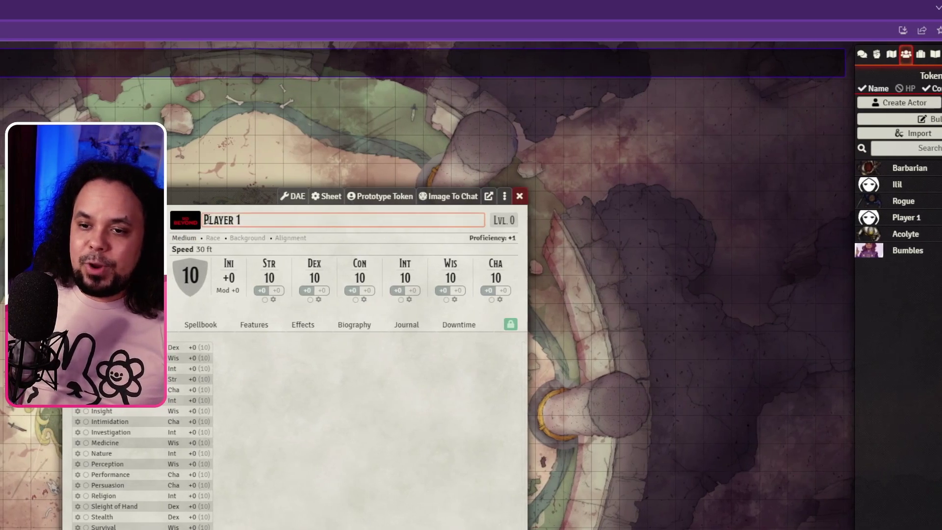
{"action": "left_click", "coordinate": [191, 221]}
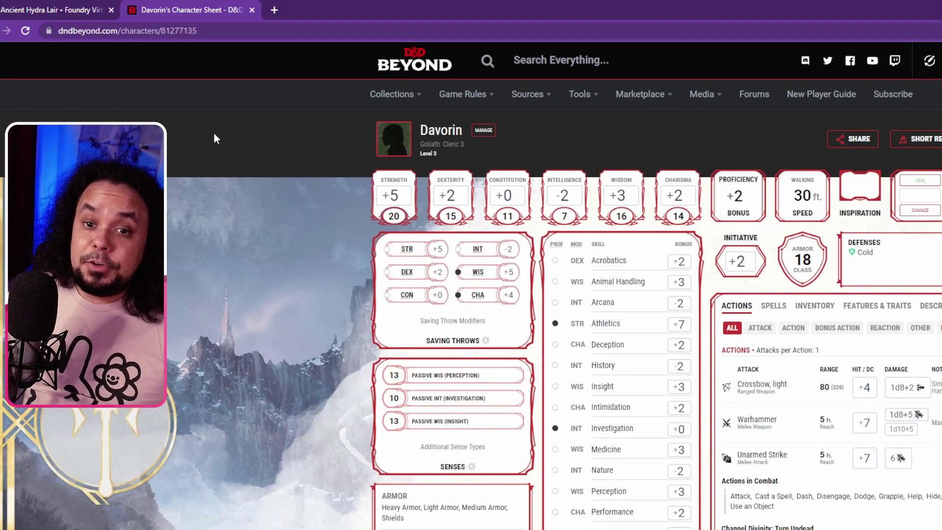
Step: Switch to the D&D Beyond character sheet for Davorin, generate its shareable link and copy it
{"action": "mouse_move", "coordinate": [390, 99]}
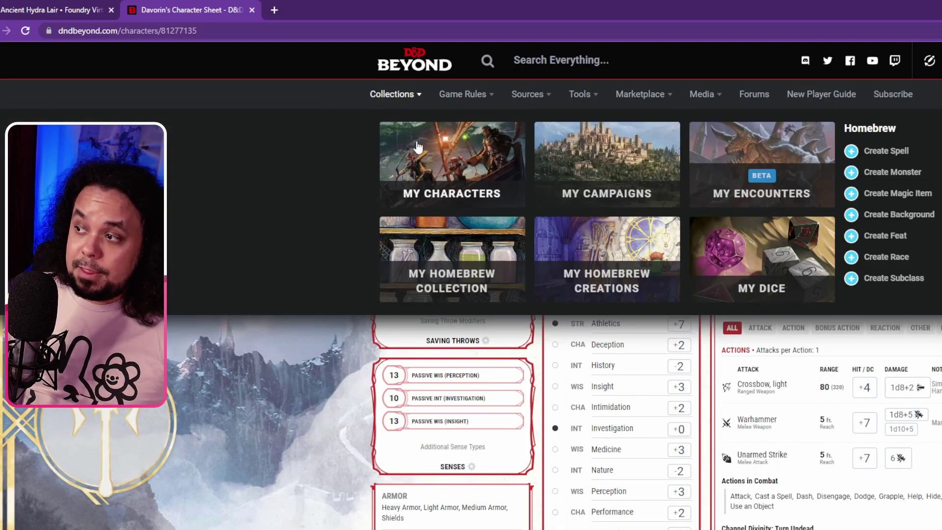
{"action": "scroll", "coordinate": [251, 348], "scroll_direction": "down", "scroll_amount": 1}
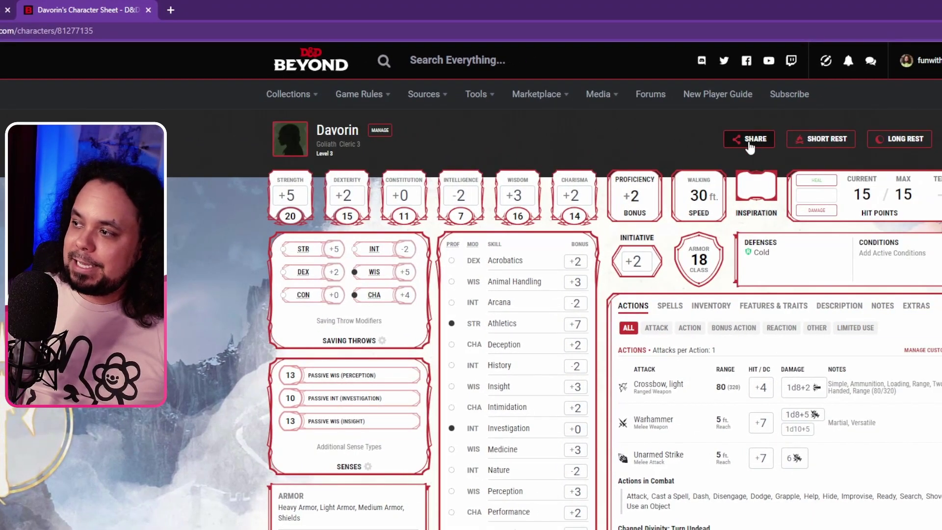
{"action": "left_click", "coordinate": [749, 140]}
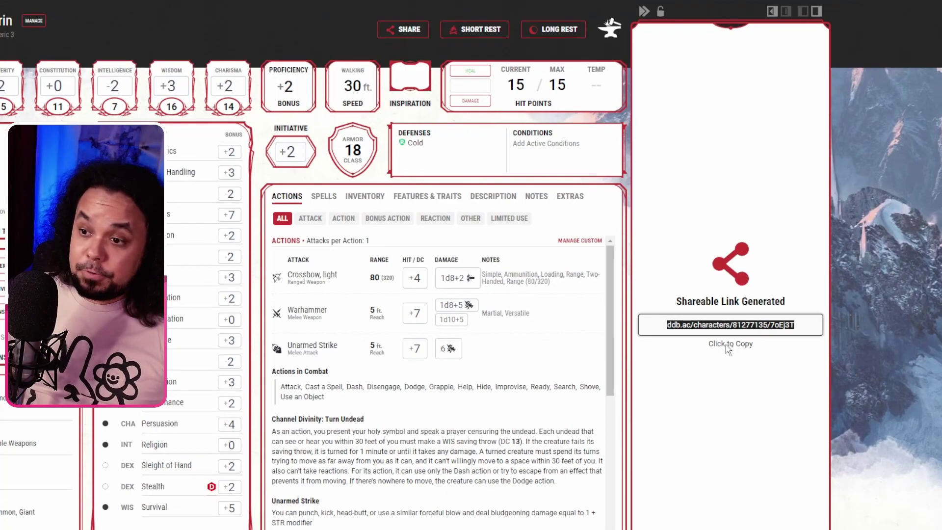
{"action": "left_click", "coordinate": [728, 346]}
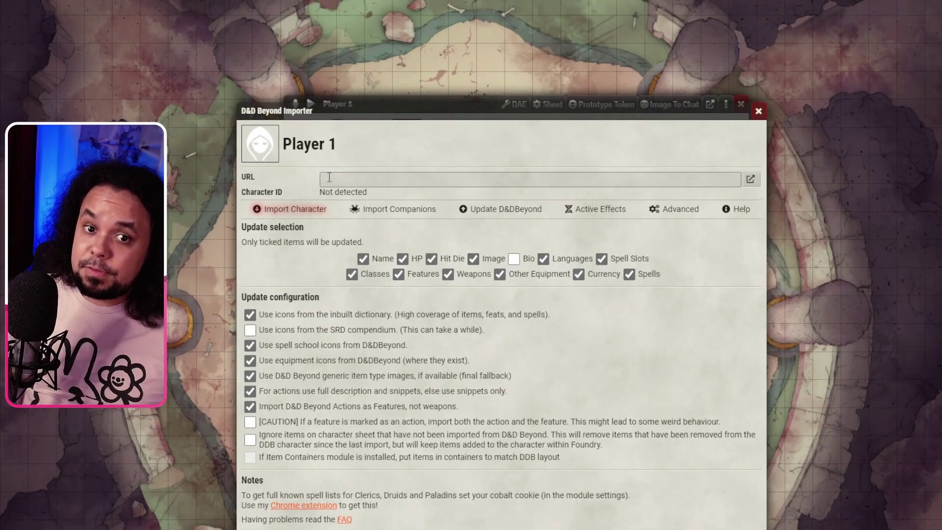
Step: Paste the copied character link as the import URL for Player 1 in Foundry VTT and start the import
{"action": "left_click", "coordinate": [329, 178]}
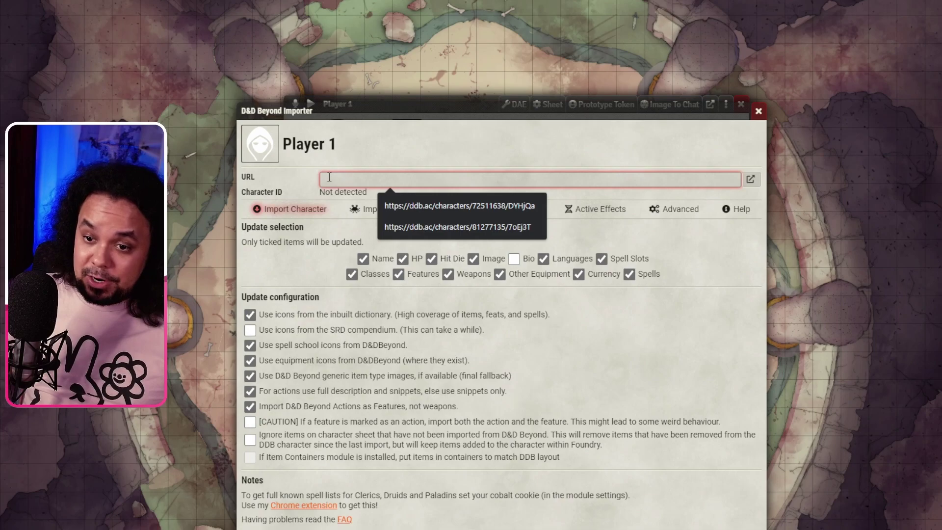
{"action": "key", "text": "ctrl+v"}
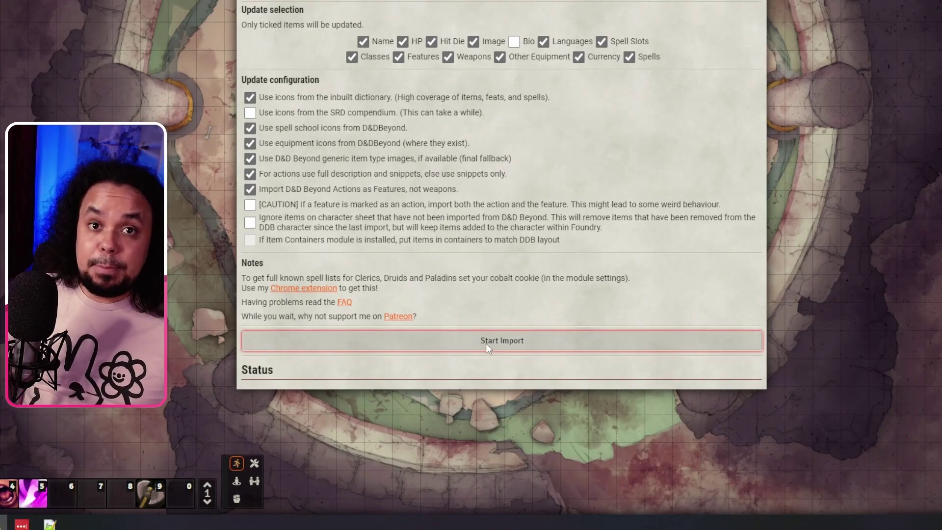
{"action": "left_click", "coordinate": [486, 344]}
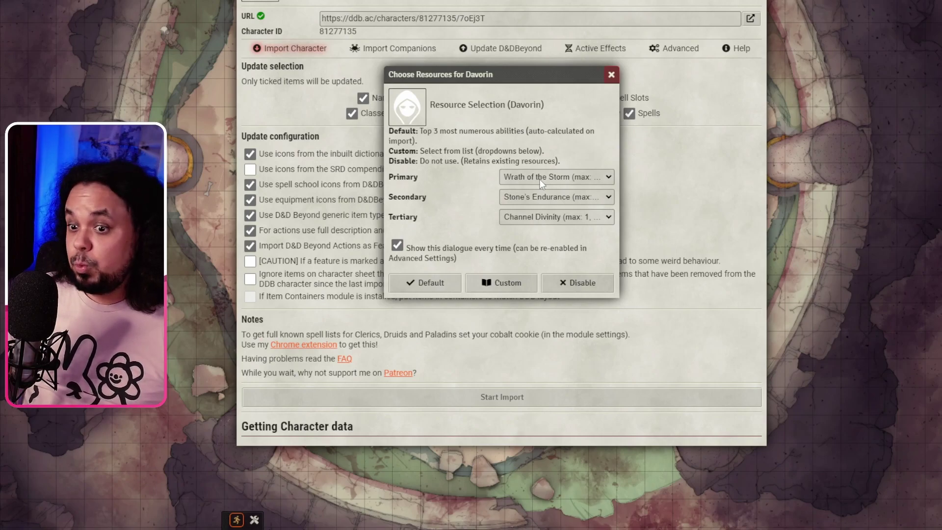
Step: Review the primary resource options for Davorin and proceed with the default resource selection
{"action": "left_click", "coordinate": [540, 178]}
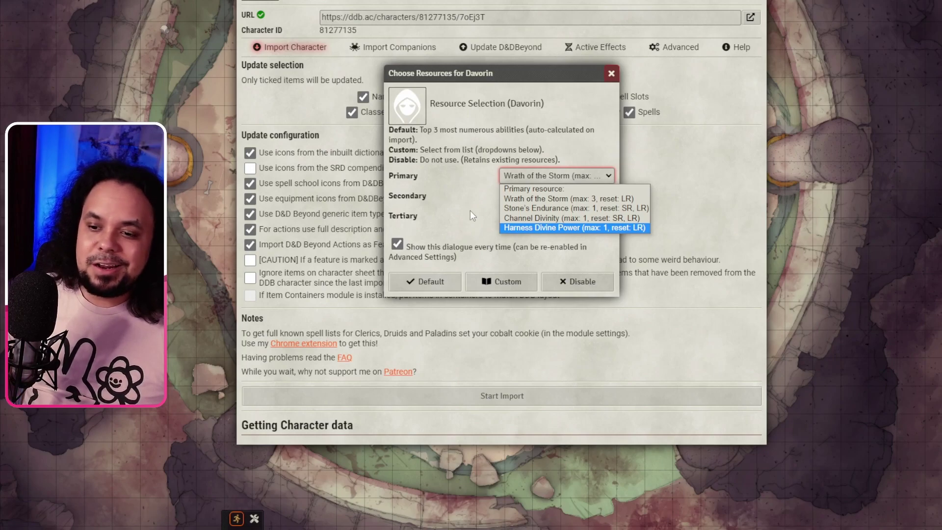
{"action": "left_click", "coordinate": [469, 206]}
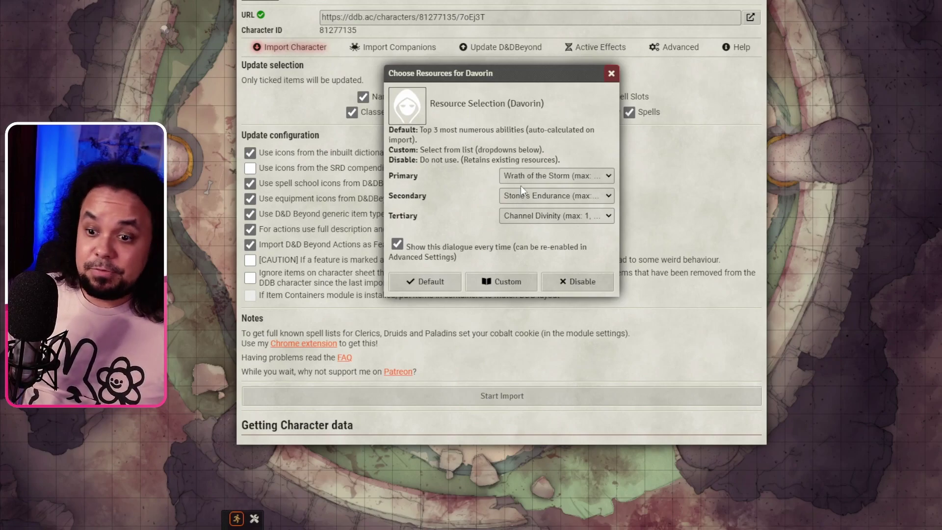
{"action": "left_click", "coordinate": [423, 282]}
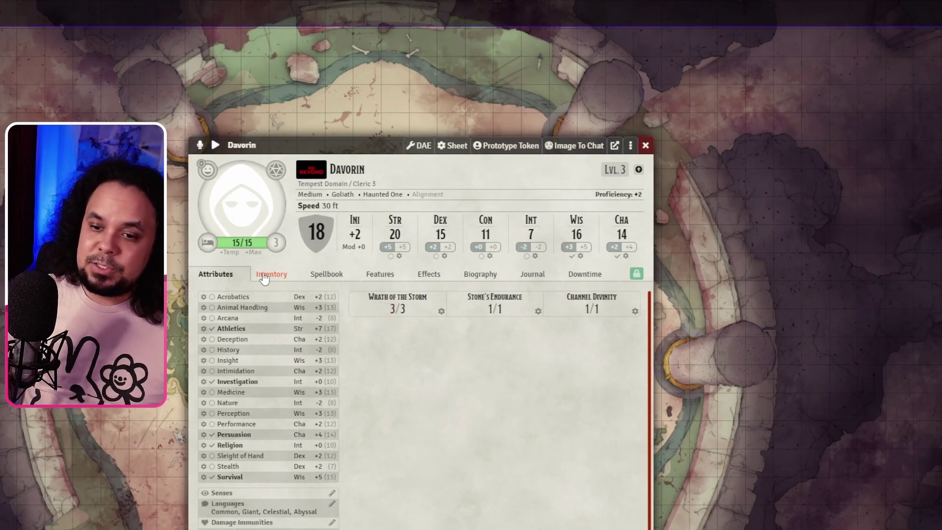
Step: Check the imported inventory, spellbook and features on Davorin's character sheet
{"action": "left_click", "coordinate": [348, 276]}
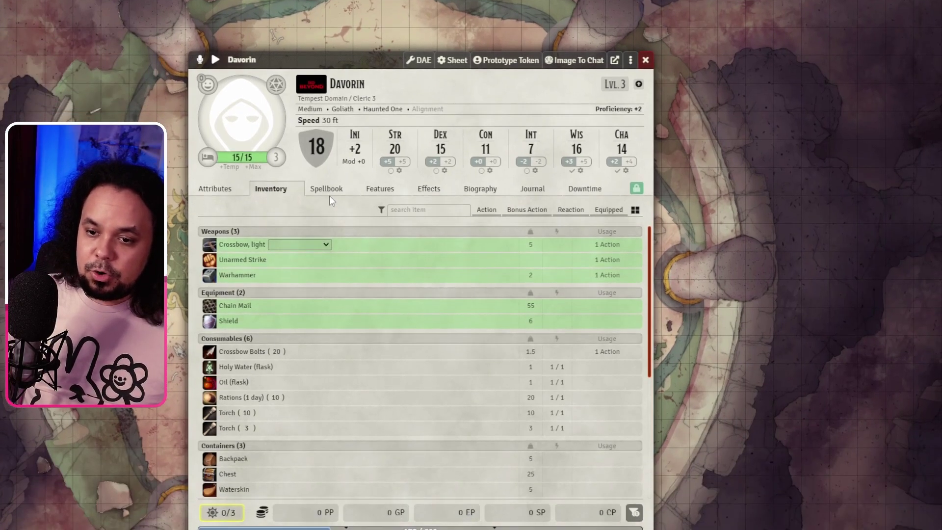
{"action": "left_click", "coordinate": [328, 276]}
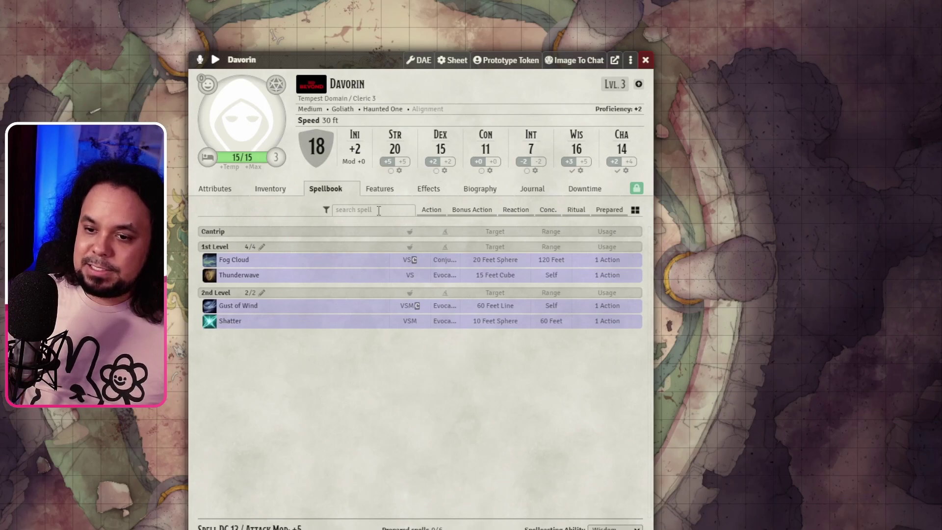
{"action": "left_click", "coordinate": [379, 188]}
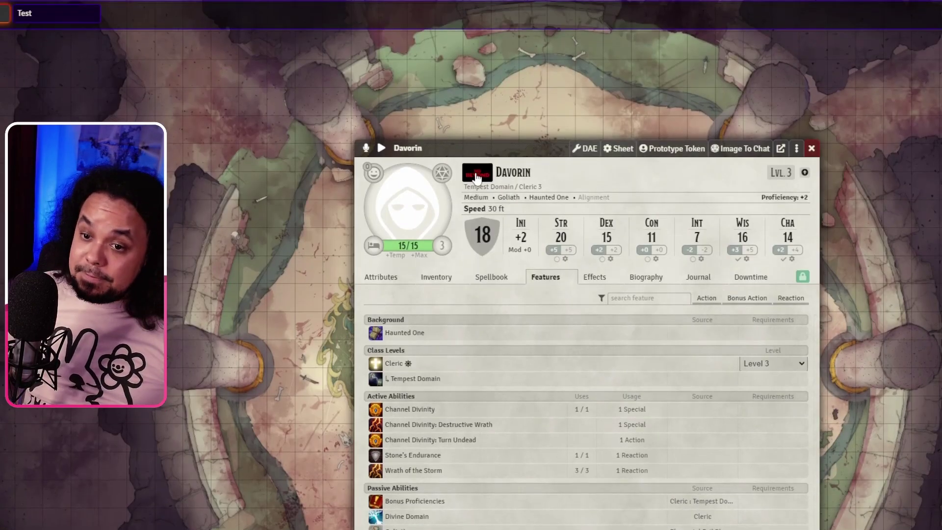
Step: Reopen the importer for Davorin, review the options for updating D&D Beyond, and return to the character import options
{"action": "left_click", "coordinate": [477, 44]}
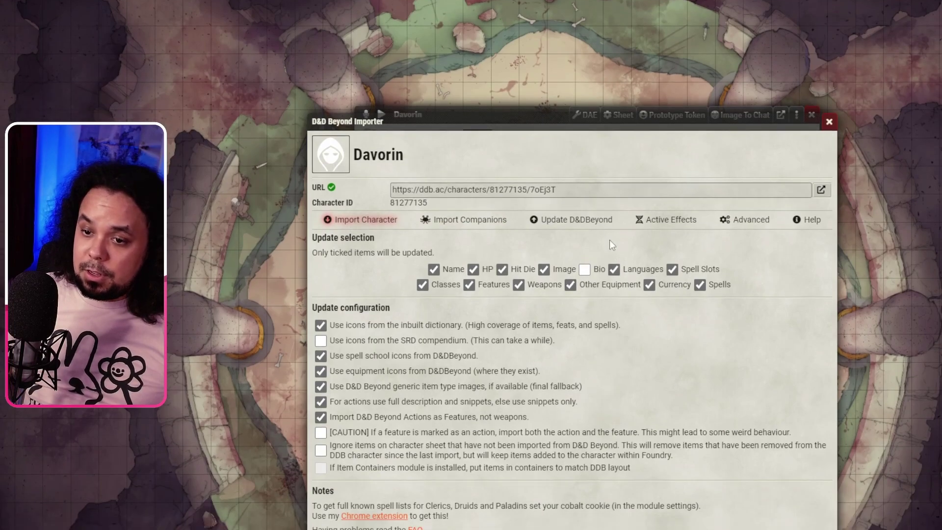
{"action": "left_click", "coordinate": [579, 227]}
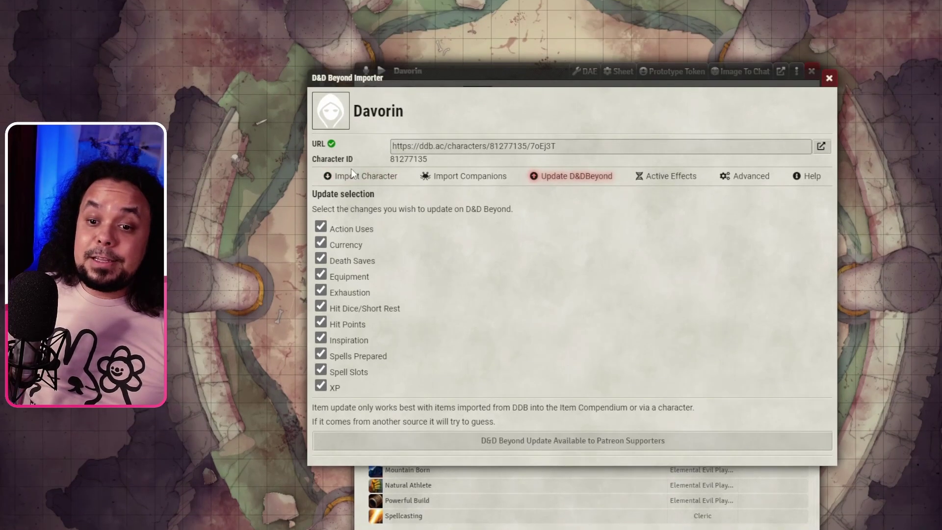
{"action": "left_click", "coordinate": [361, 69]}
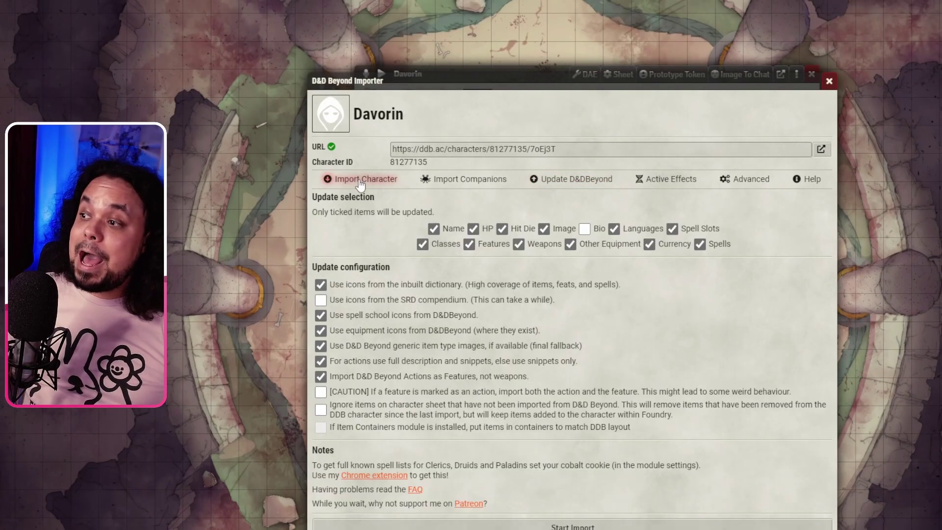